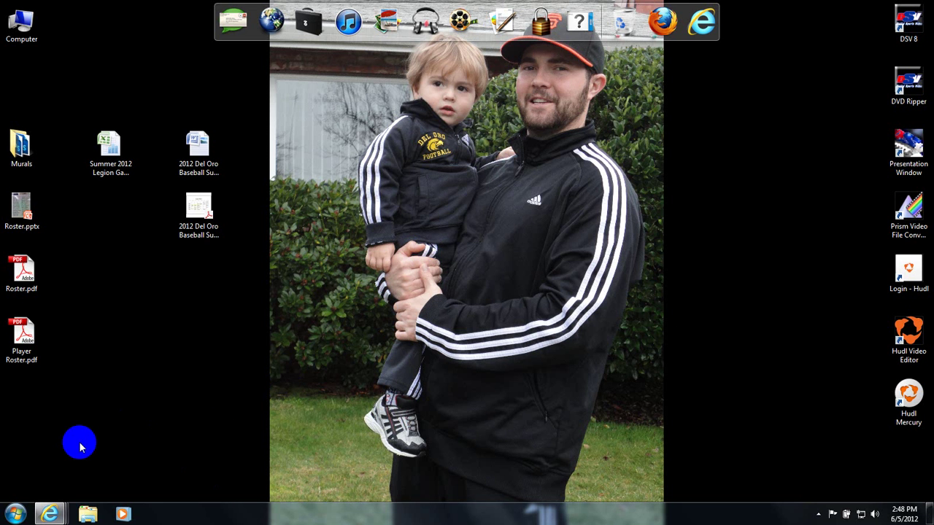
Bring the Internet Explorer window with the student's e-portfolio home page to the front.
{"action": "left_click", "coordinate": [49, 515]}
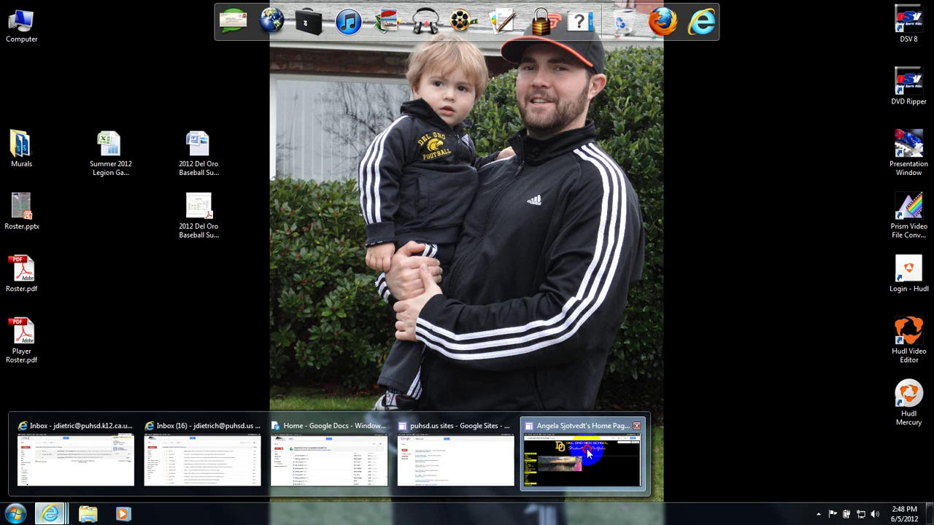
{"action": "left_click", "coordinate": [562, 447]}
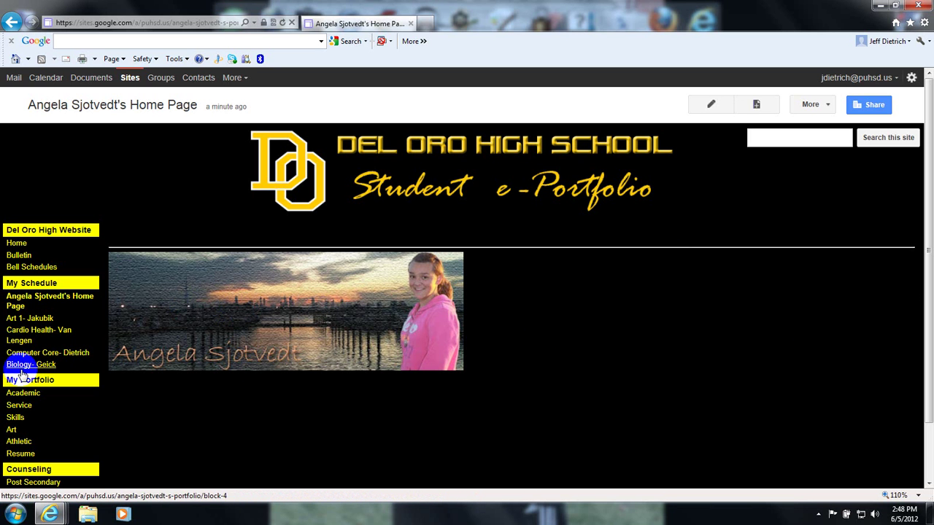
Browse the Art 1, Cardio Health and Computer Core class pages, ending on the empty Biology- Geick page.
{"action": "left_click", "coordinate": [26, 319]}
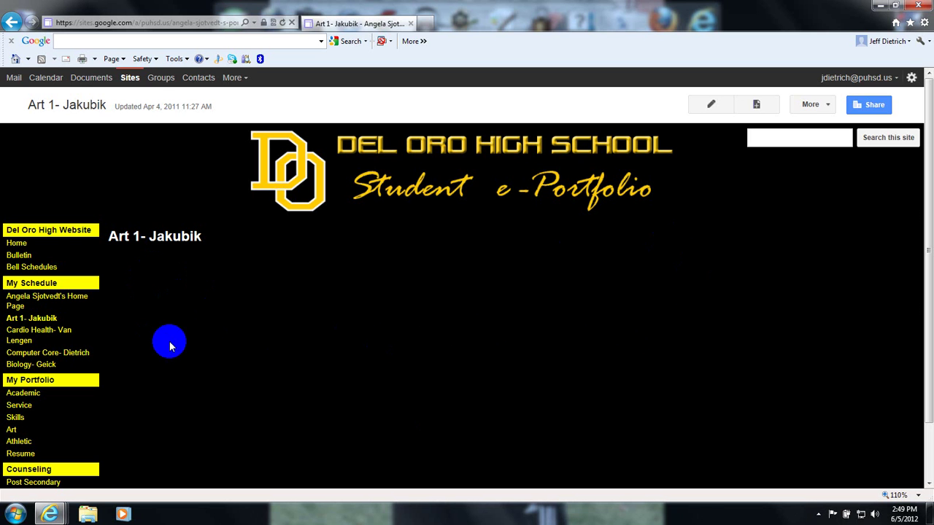
{"action": "left_click", "coordinate": [20, 337]}
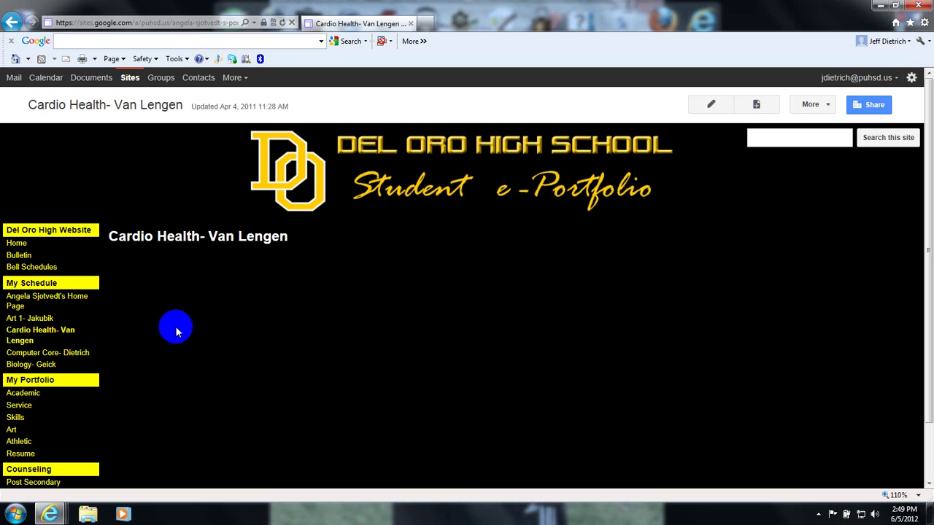
{"action": "left_click", "coordinate": [24, 350]}
{"action": "left_click", "coordinate": [18, 364]}
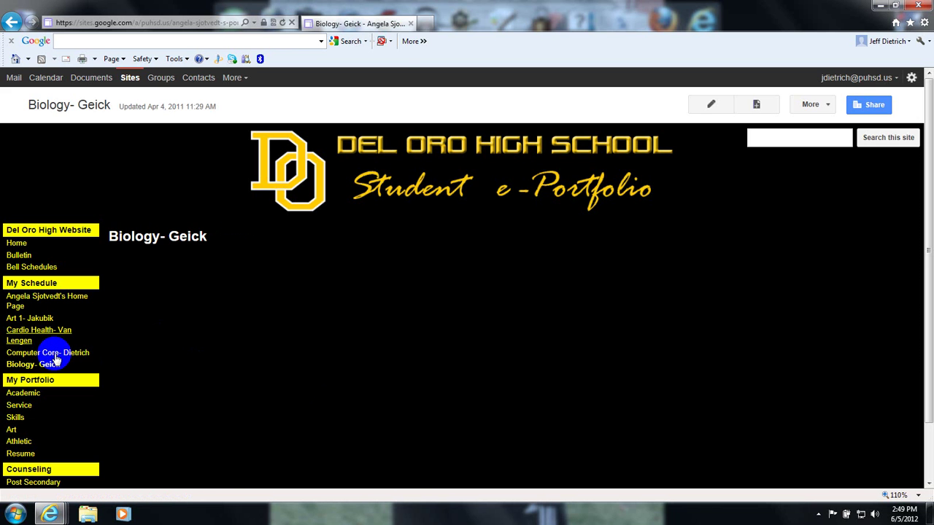
{"action": "scroll", "coordinate": [177, 345], "scroll_direction": "down", "scroll_amount": 2}
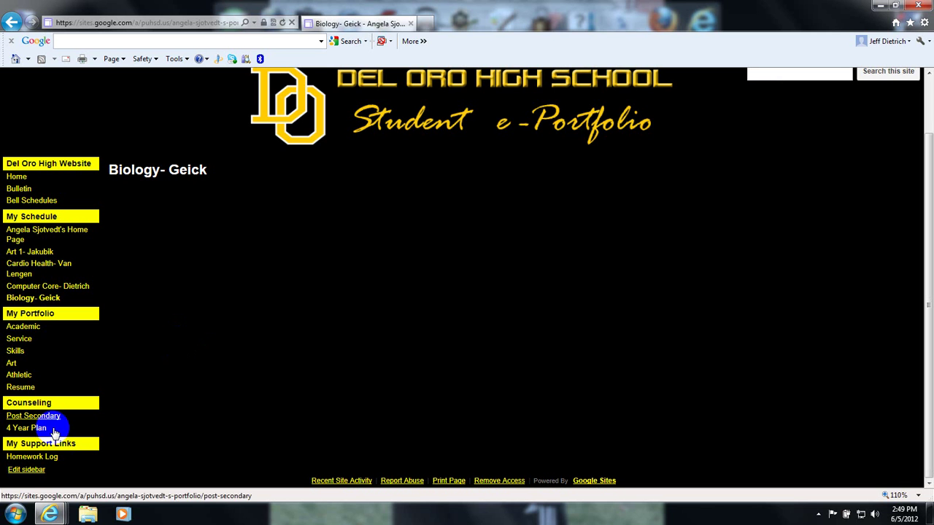
Add a Navigation element as a sixth sidebar item, below the existing five.
{"action": "left_click", "coordinate": [27, 471]}
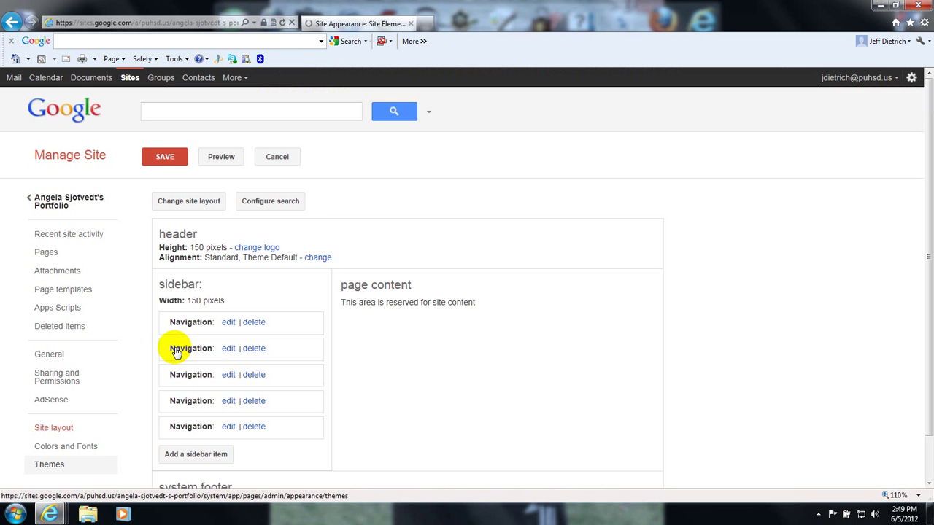
{"action": "scroll", "coordinate": [177, 347], "scroll_direction": "down", "scroll_amount": 2}
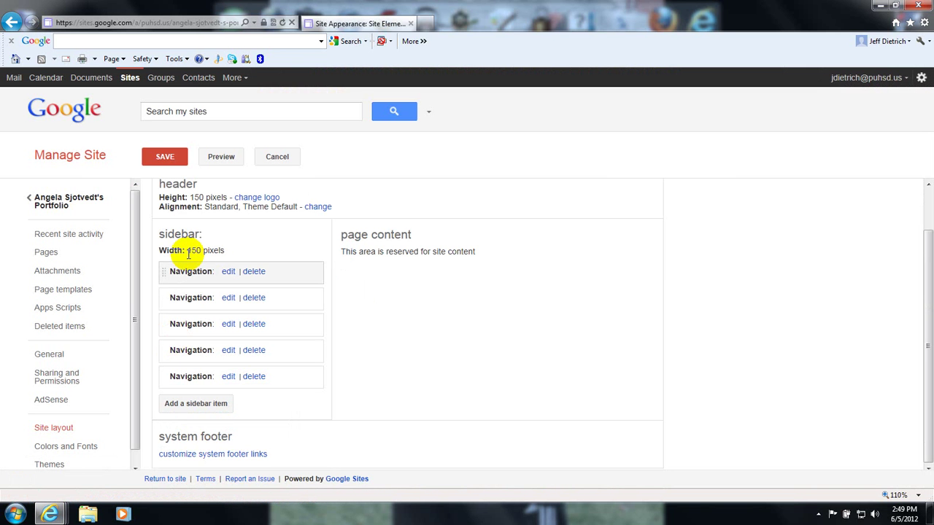
{"action": "left_click", "coordinate": [197, 406]}
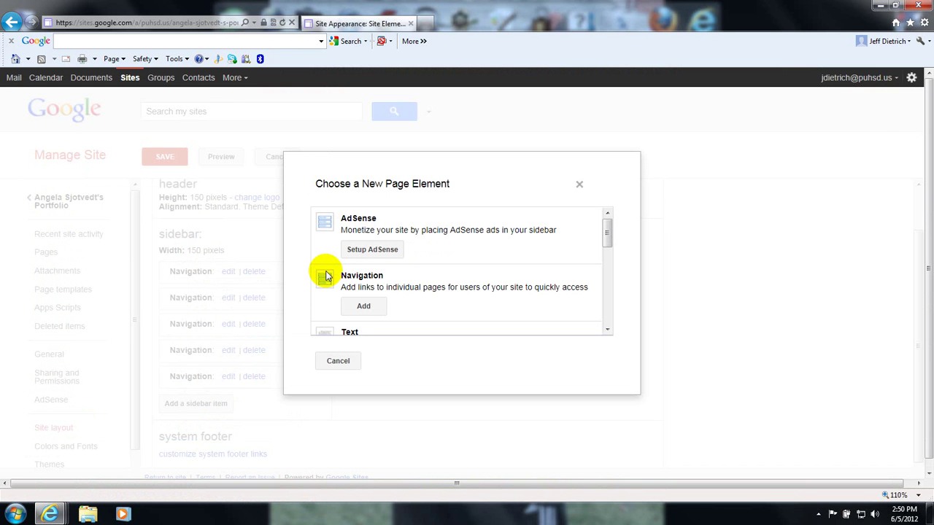
{"action": "left_click", "coordinate": [366, 307]}
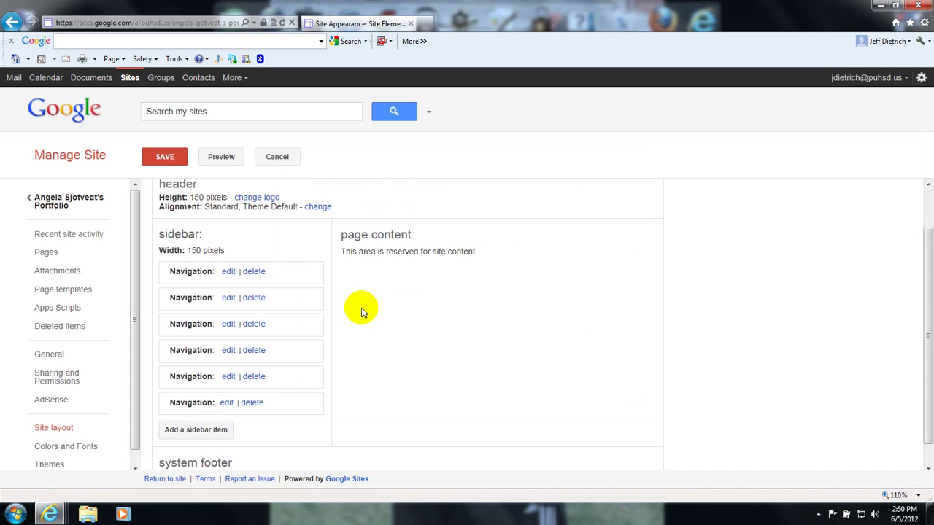
{"action": "scroll", "coordinate": [355, 313], "scroll_direction": "down", "scroll_amount": 1}
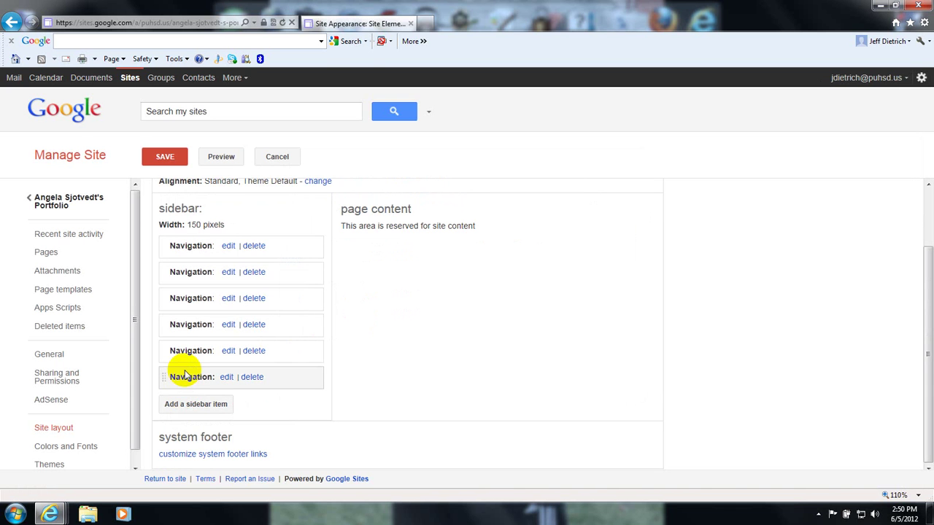
Replace the new navigation element's title with 'Archives' and confirm with OK.
{"action": "left_click", "coordinate": [227, 377]}
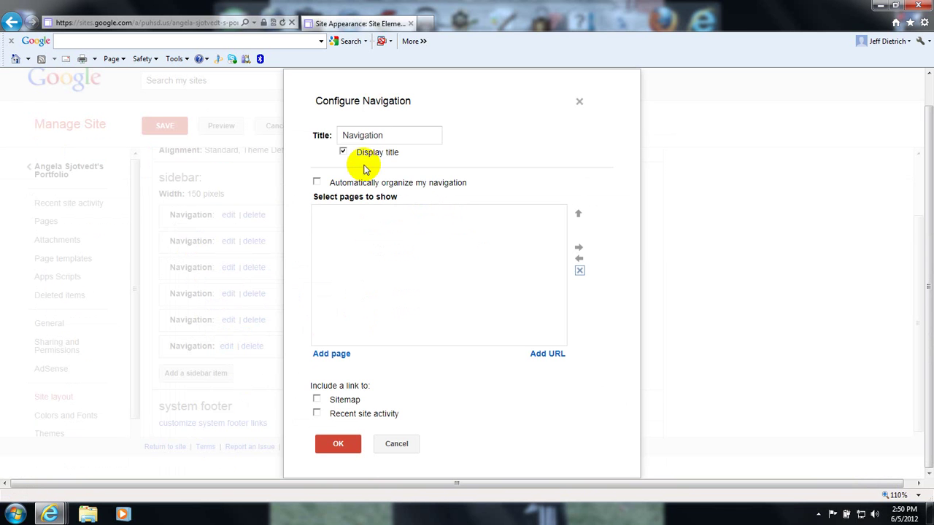
{"action": "left_click_drag", "start_coordinate": [389, 137], "coordinate": [300, 149]}
{"action": "type", "text": "Arch"}
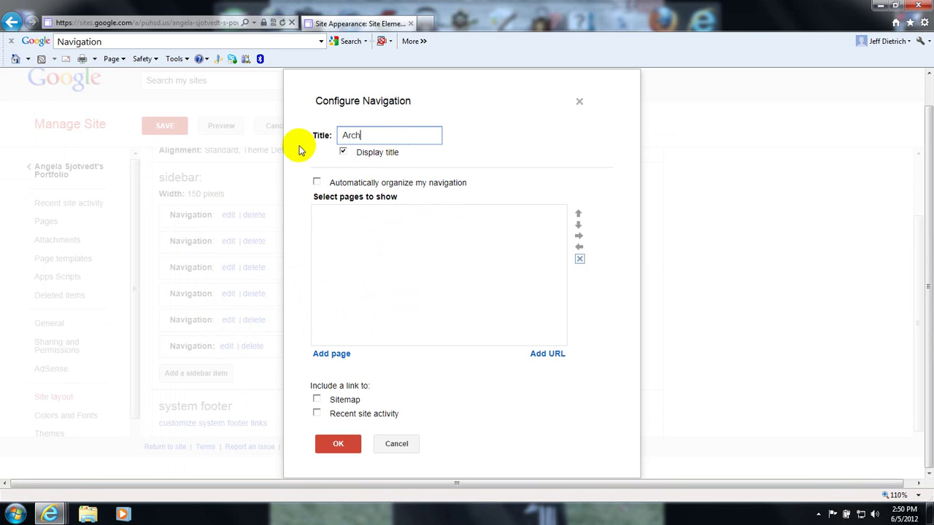
{"action": "type", "text": "ives"}
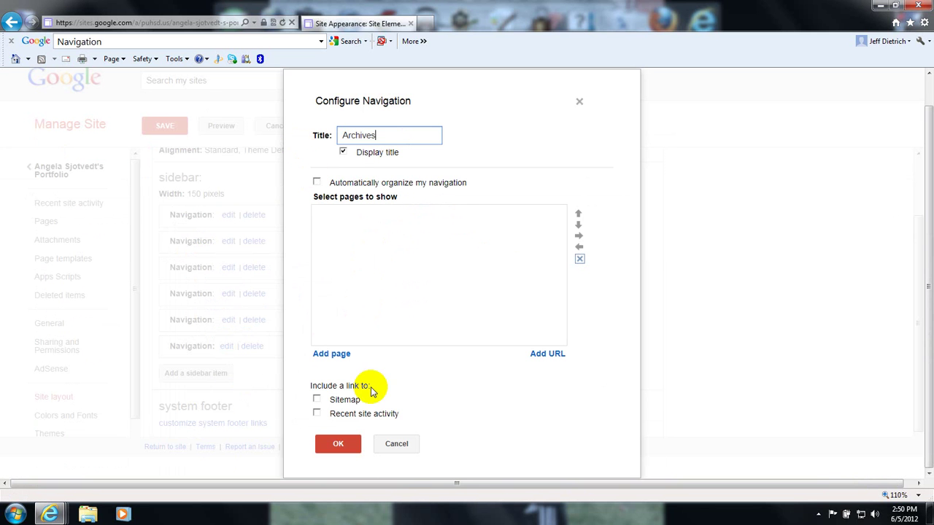
{"action": "left_click", "coordinate": [337, 441]}
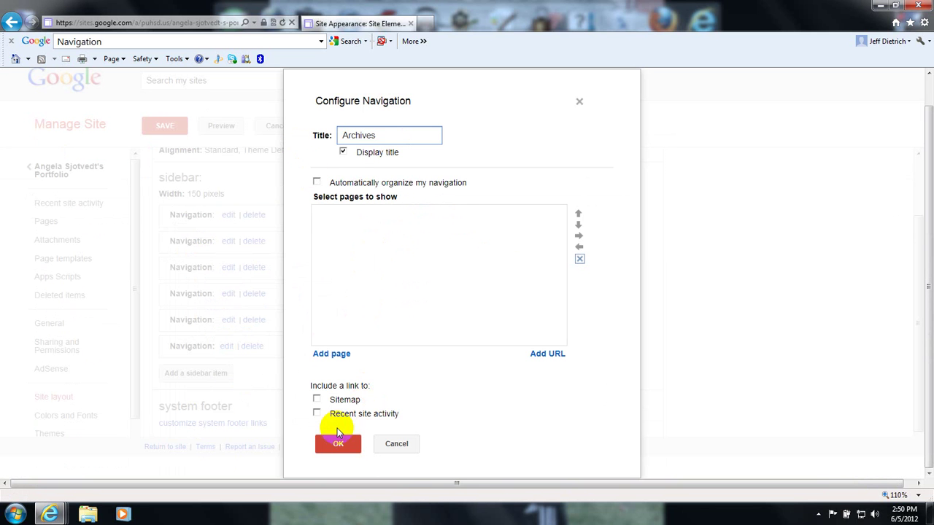
{"action": "left_click", "coordinate": [339, 446]}
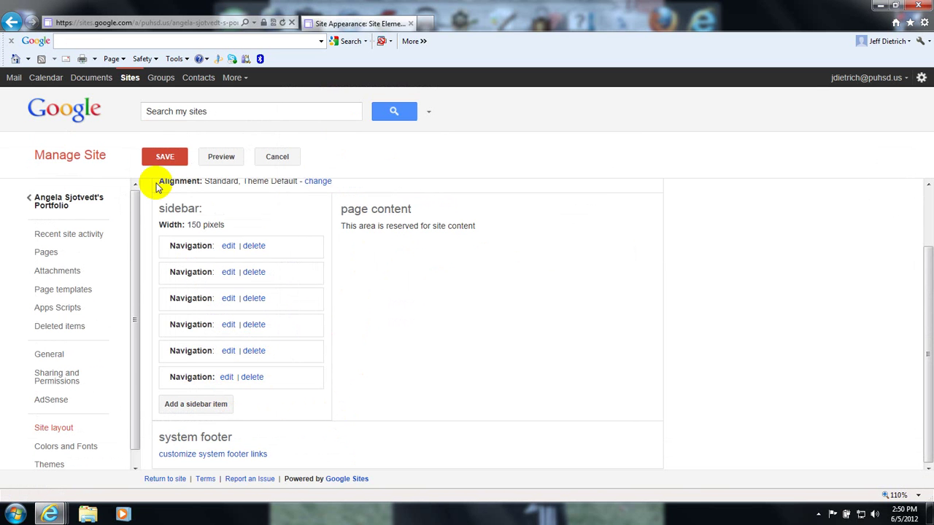
{"action": "left_click", "coordinate": [164, 157]}
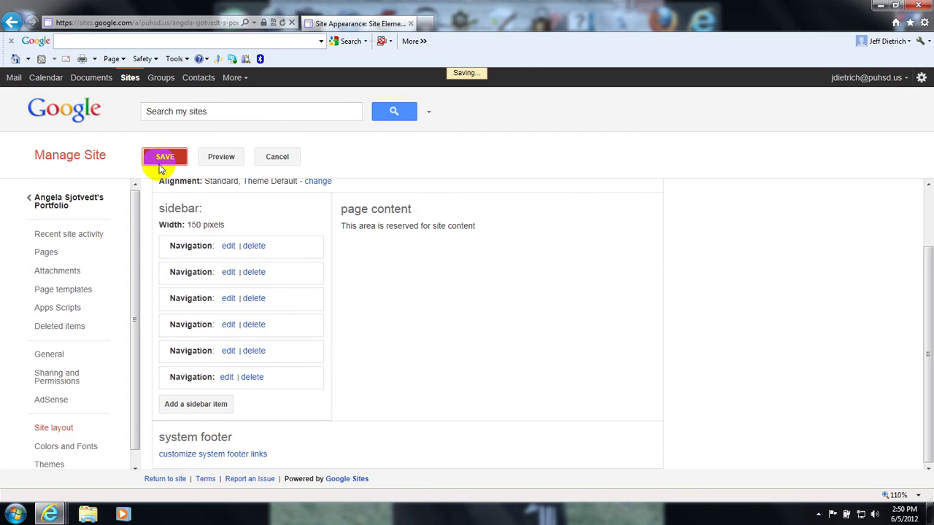
{"action": "left_click", "coordinate": [47, 204]}
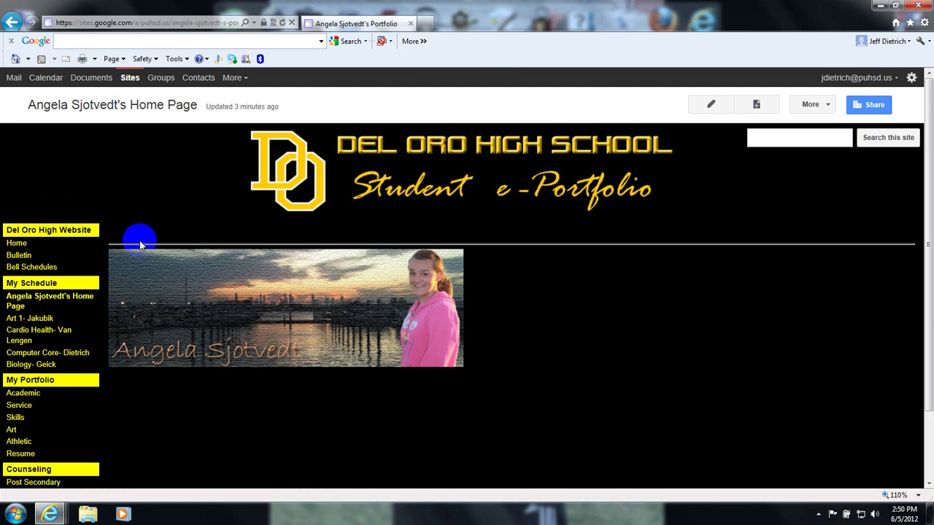
{"action": "scroll", "coordinate": [138, 240], "scroll_direction": "down", "scroll_amount": 2}
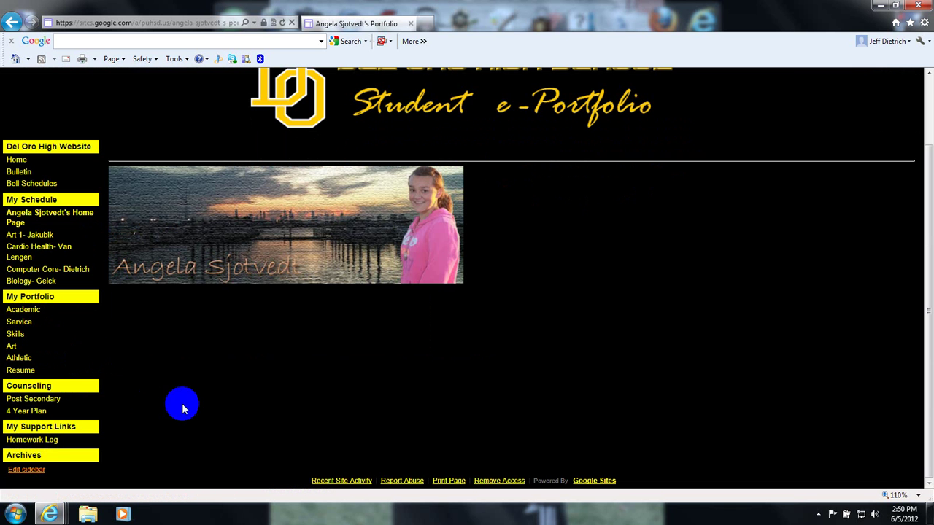
{"action": "scroll", "coordinate": [365, 336], "scroll_direction": "up", "scroll_amount": 2}
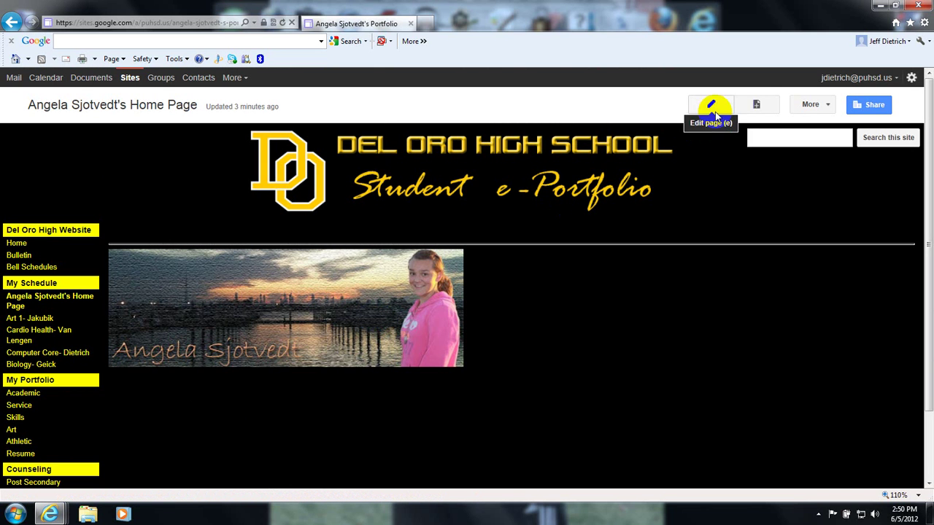
Create a new blank page titled 'Block 1' and save it.
{"action": "left_click", "coordinate": [755, 107]}
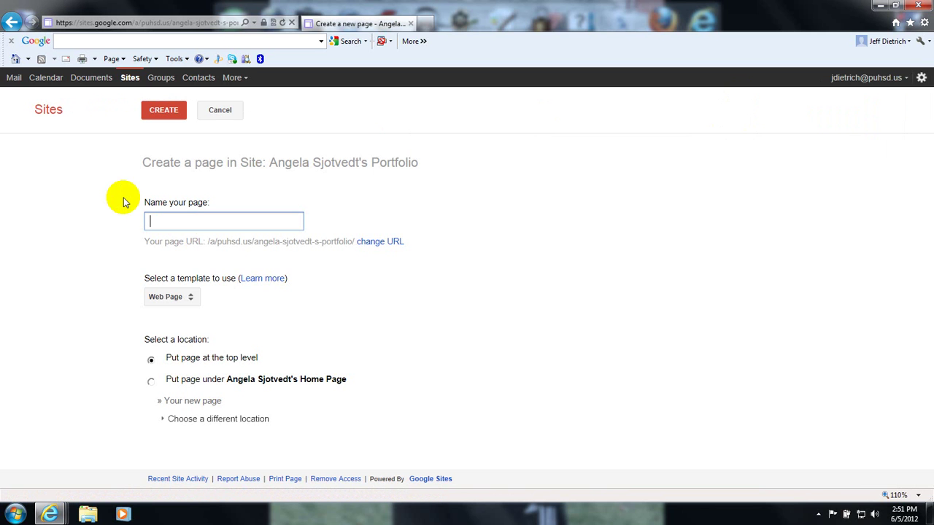
{"action": "type", "text": "Block 1`"}
{"action": "key", "text": "BackSpace"}
{"action": "left_click", "coordinate": [163, 118]}
{"action": "left_click", "coordinate": [165, 111]}
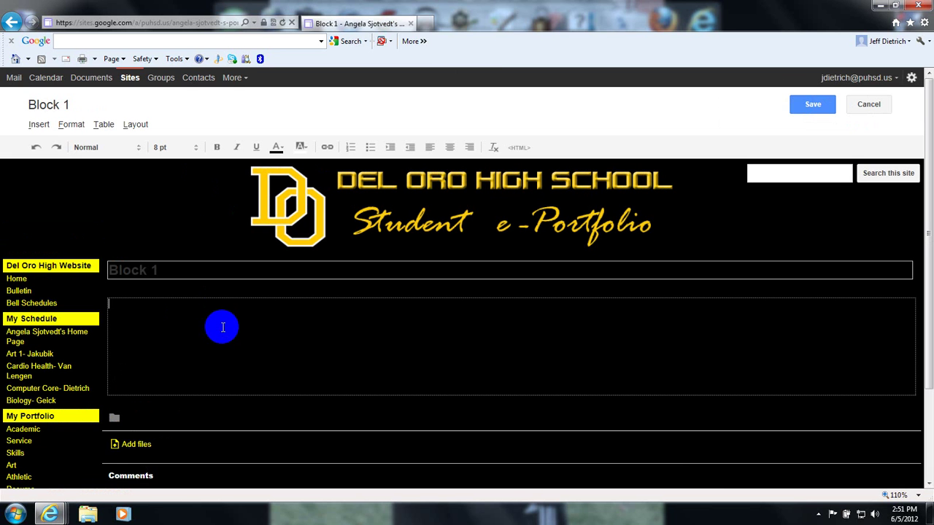
{"action": "left_click", "coordinate": [813, 106]}
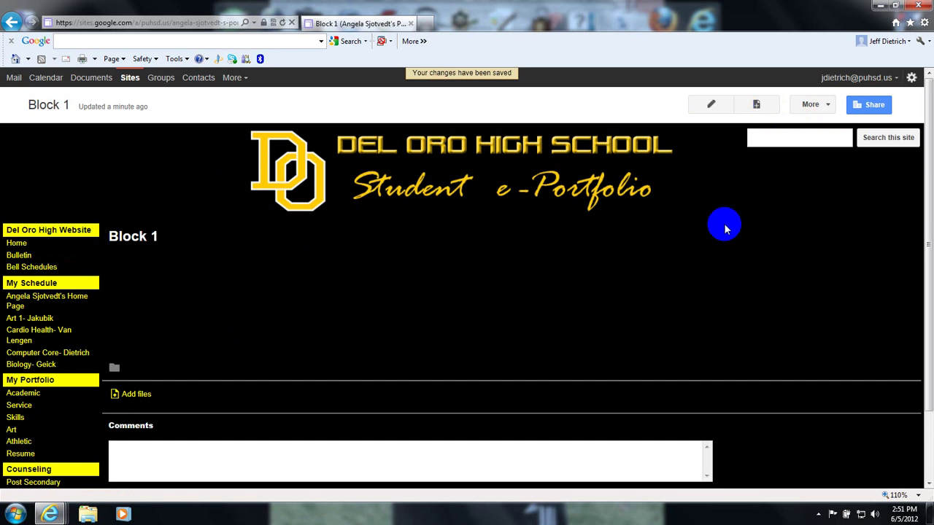
In Block 1's page settings, disable comments, attachments and sub-page links, and list it under My Schedule.
{"action": "left_click", "coordinate": [823, 106]}
{"action": "left_click", "coordinate": [823, 106]}
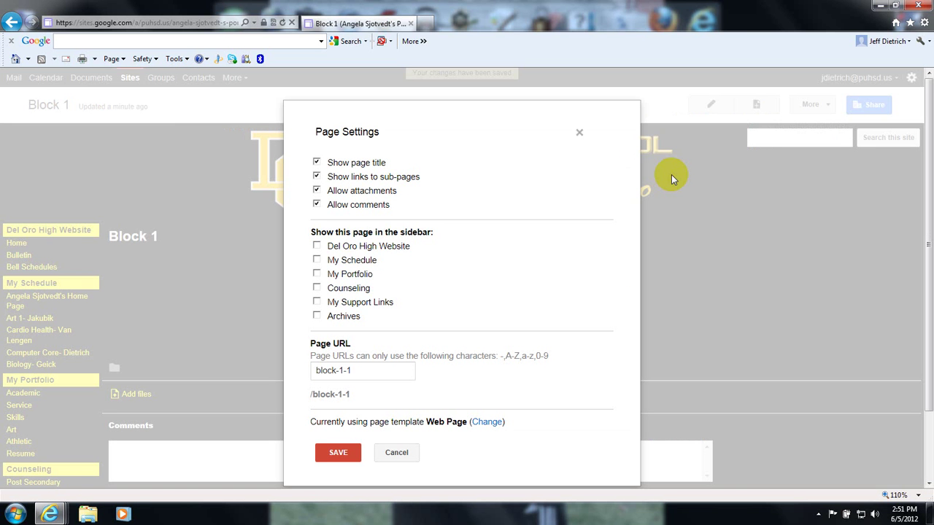
{"action": "left_click", "coordinate": [316, 204]}
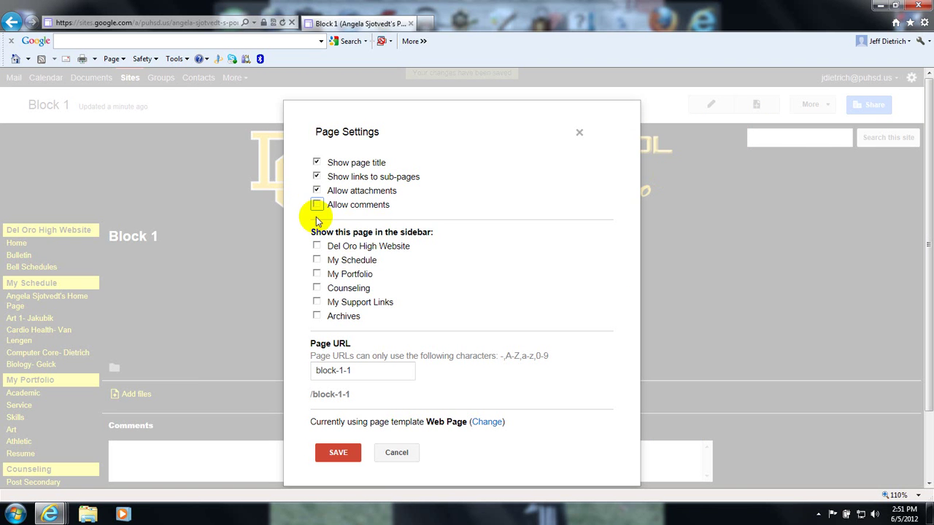
{"action": "left_click", "coordinate": [317, 191]}
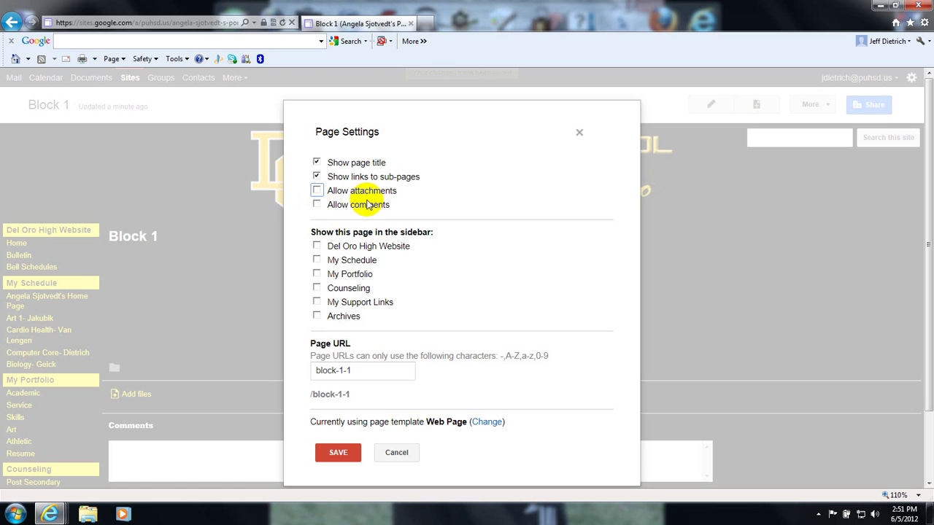
{"action": "left_click", "coordinate": [317, 178]}
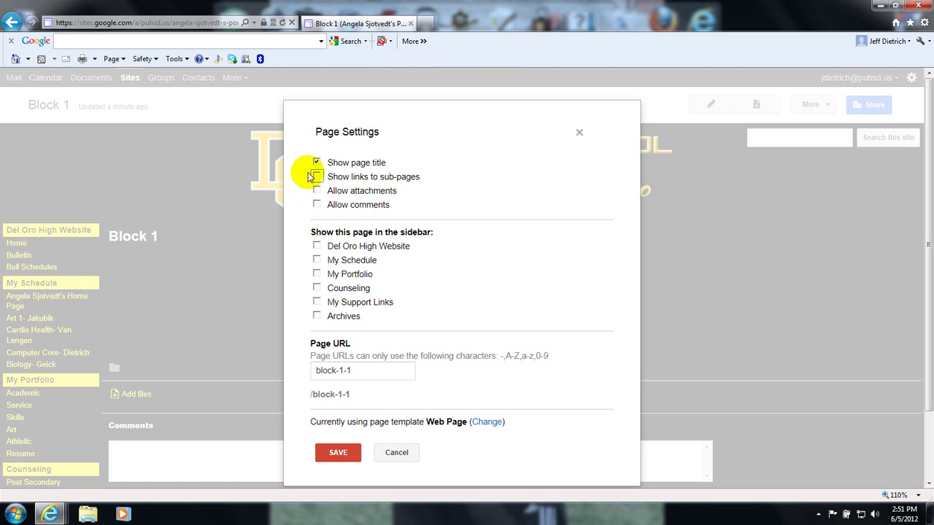
{"action": "left_click", "coordinate": [317, 260]}
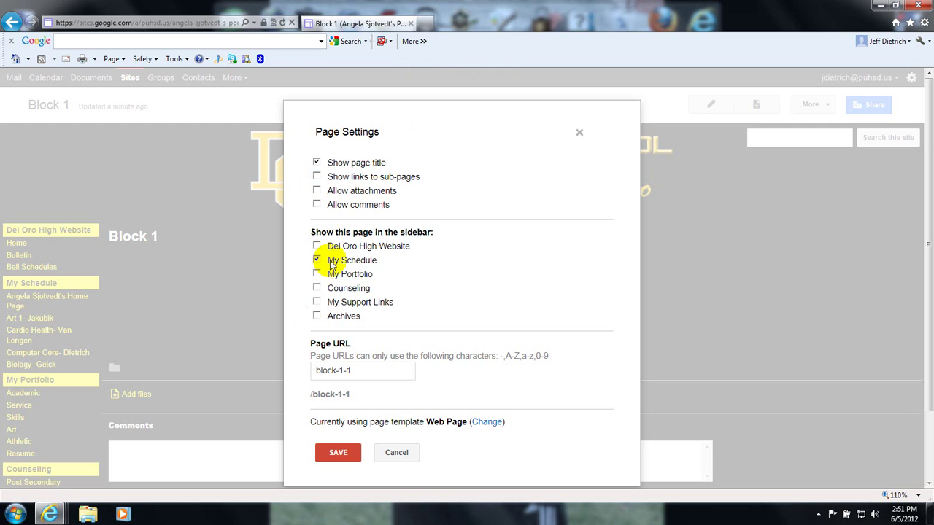
{"action": "left_click", "coordinate": [336, 440]}
{"action": "left_click", "coordinate": [342, 455]}
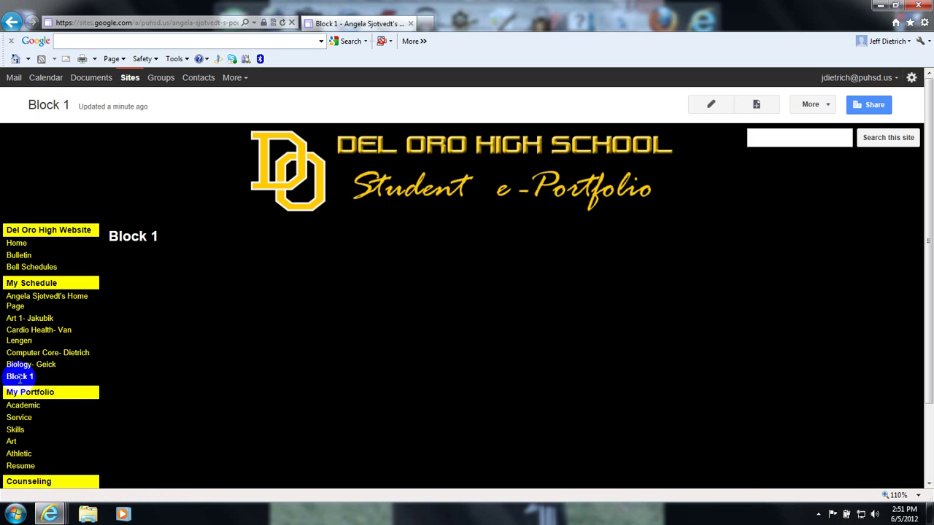
Create a new top-level page named 'Block 2'.
{"action": "left_click", "coordinate": [756, 110]}
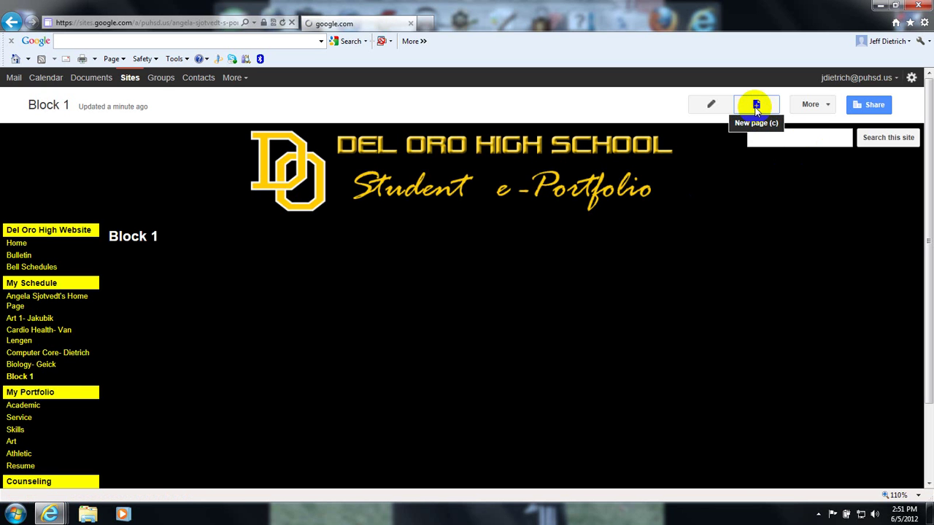
{"action": "left_click", "coordinate": [756, 109]}
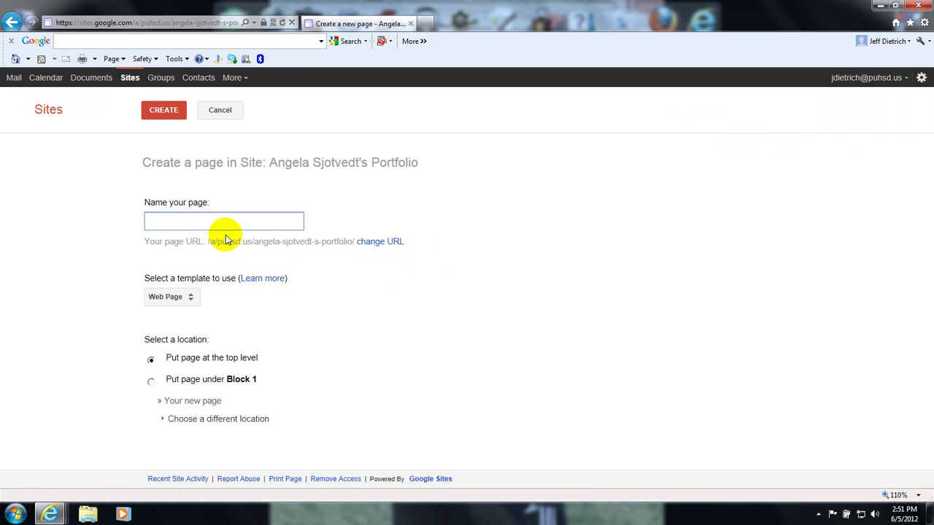
{"action": "type", "text": "Block 2"}
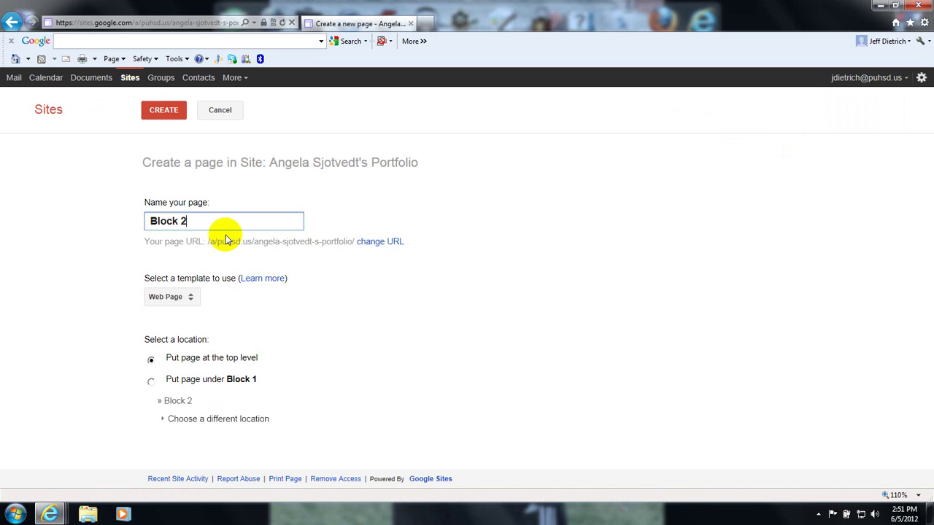
{"action": "left_click", "coordinate": [162, 110]}
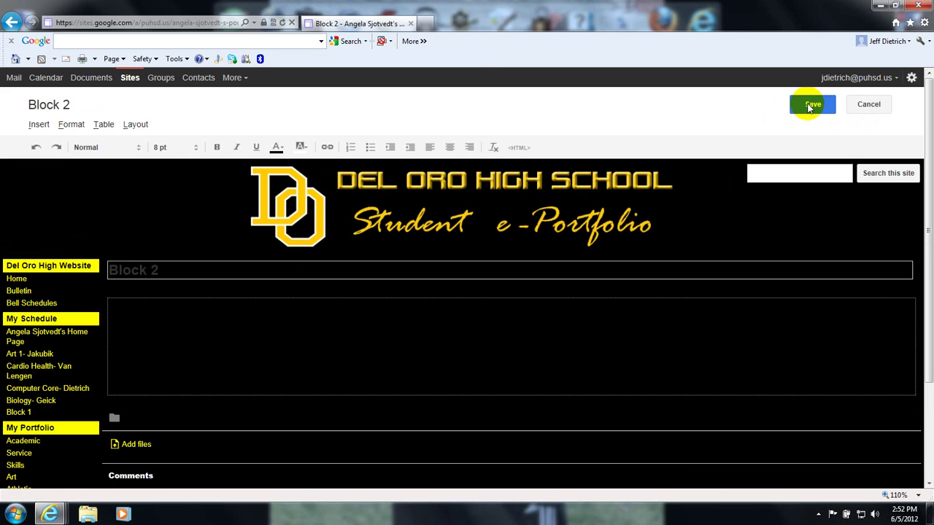
Save Block 2 without comments, attachments or sub-page links, list it under My Schedule, then view Block 1.
{"action": "left_click", "coordinate": [809, 105]}
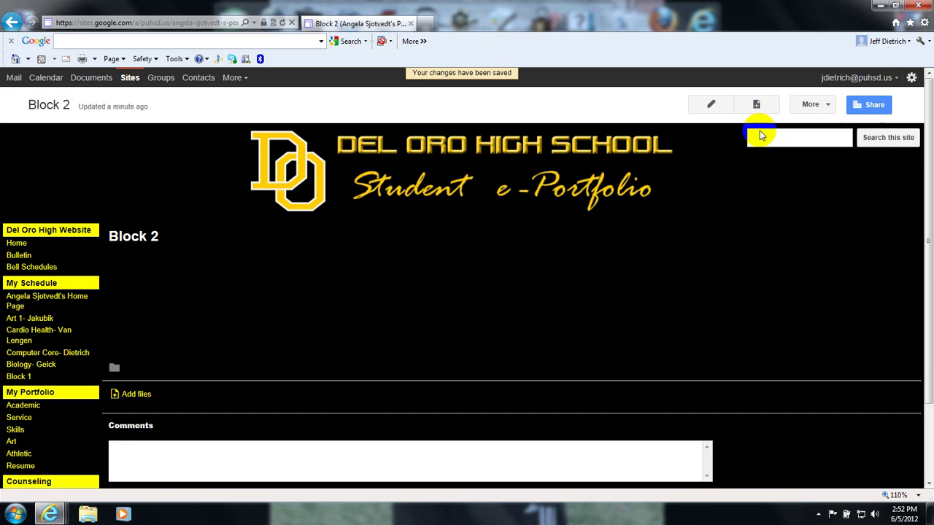
{"action": "left_click", "coordinate": [814, 104]}
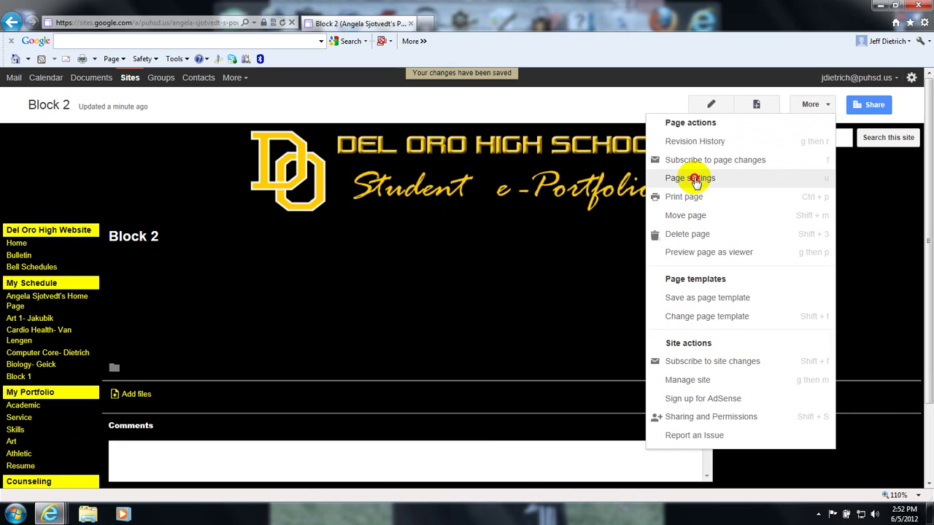
{"action": "left_click", "coordinate": [690, 178]}
{"action": "left_click", "coordinate": [316, 204]}
{"action": "left_click", "coordinate": [316, 177]}
{"action": "left_click", "coordinate": [316, 191]}
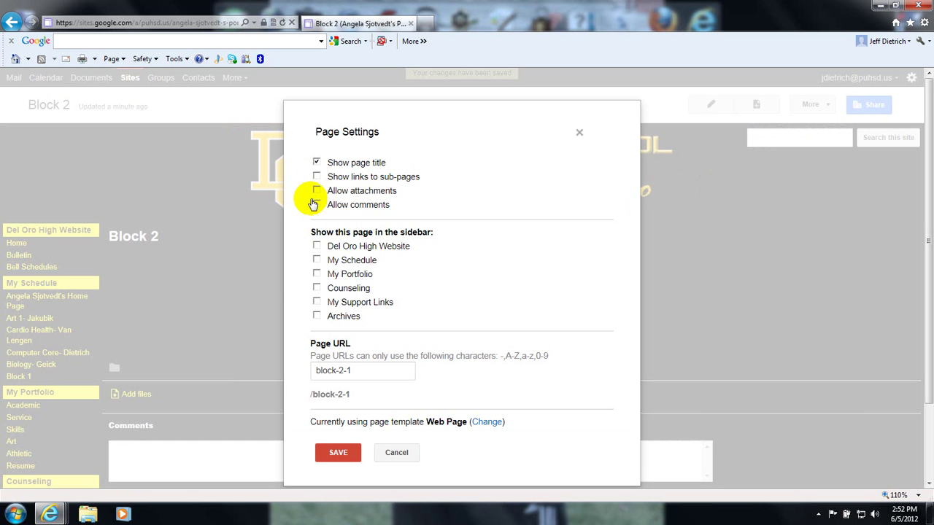
{"action": "left_click", "coordinate": [315, 259]}
{"action": "left_click", "coordinate": [333, 454]}
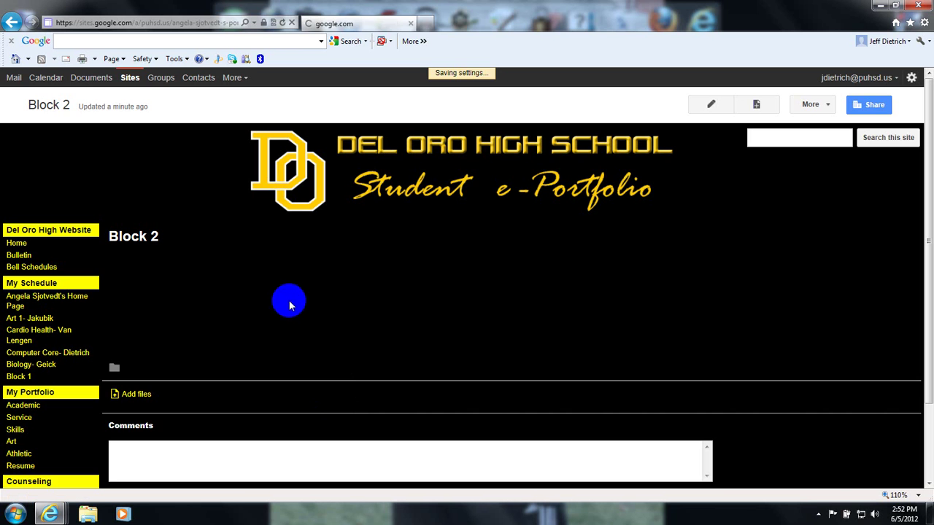
{"action": "left_click", "coordinate": [21, 378]}
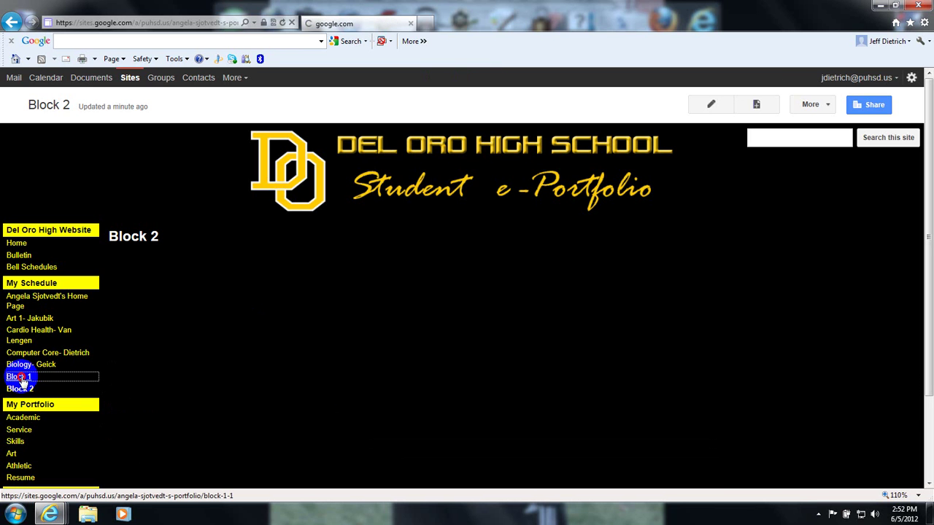